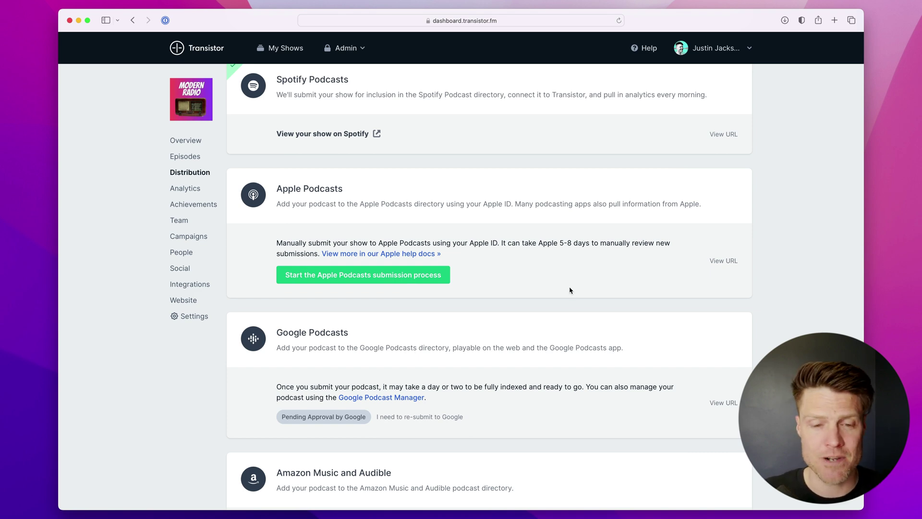
# Begin the Apple Podcasts submission from Transistor and continue to Apple Podcasts Connect's Add an RSS Feed form
pyautogui.click(369, 276)
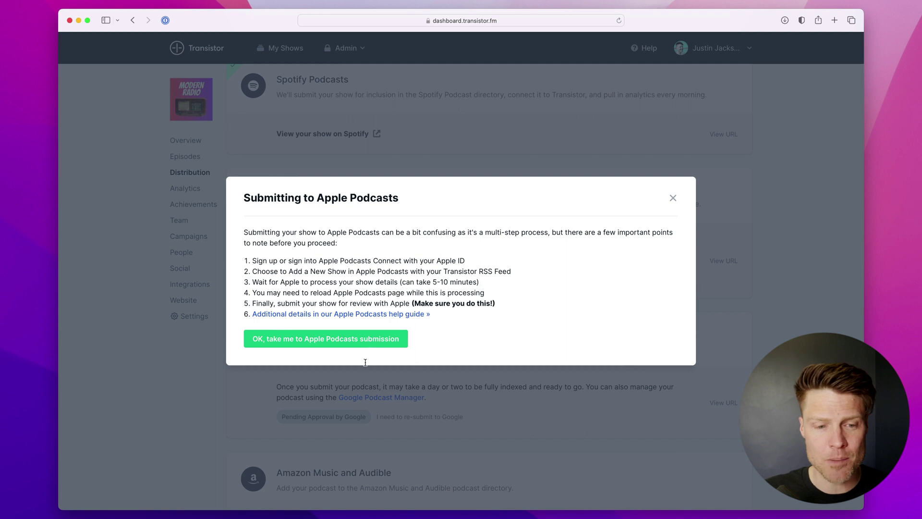
pyautogui.click(360, 341)
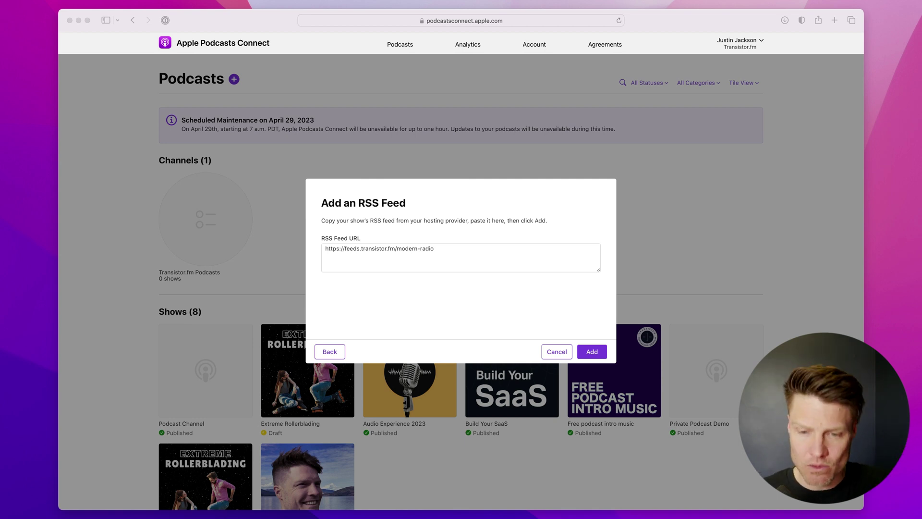
pyautogui.click(792, 192)
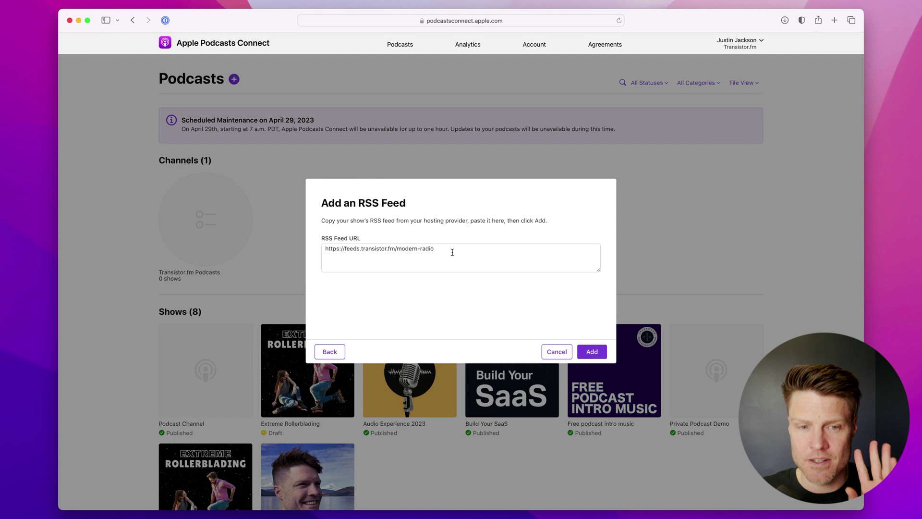
pyautogui.click(551, 355)
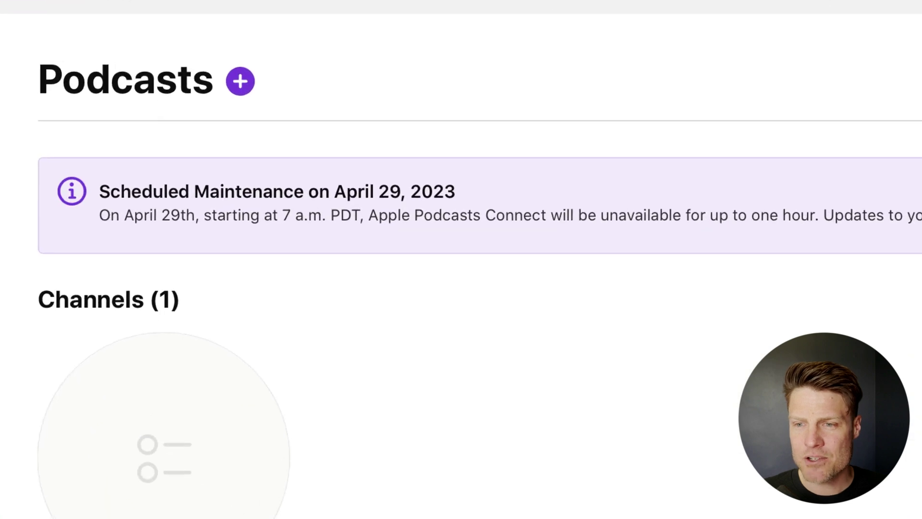
pyautogui.click(237, 91)
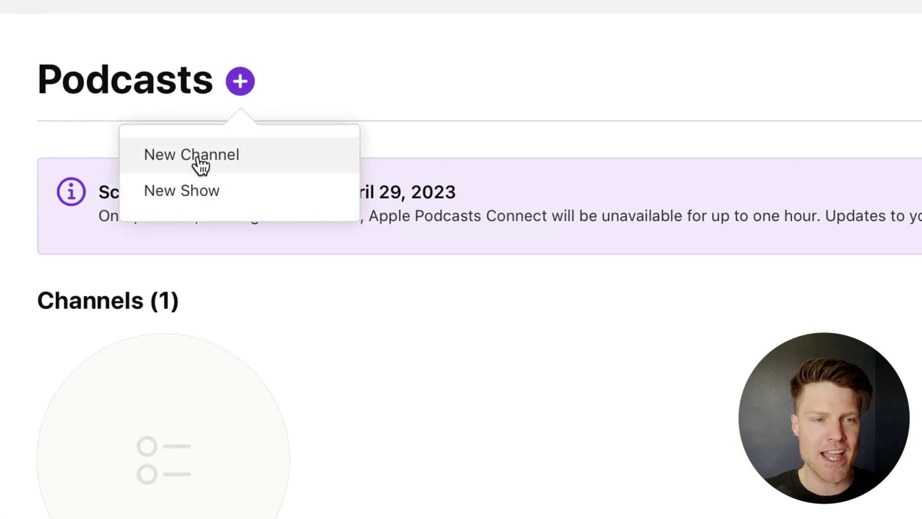
pyautogui.click(195, 192)
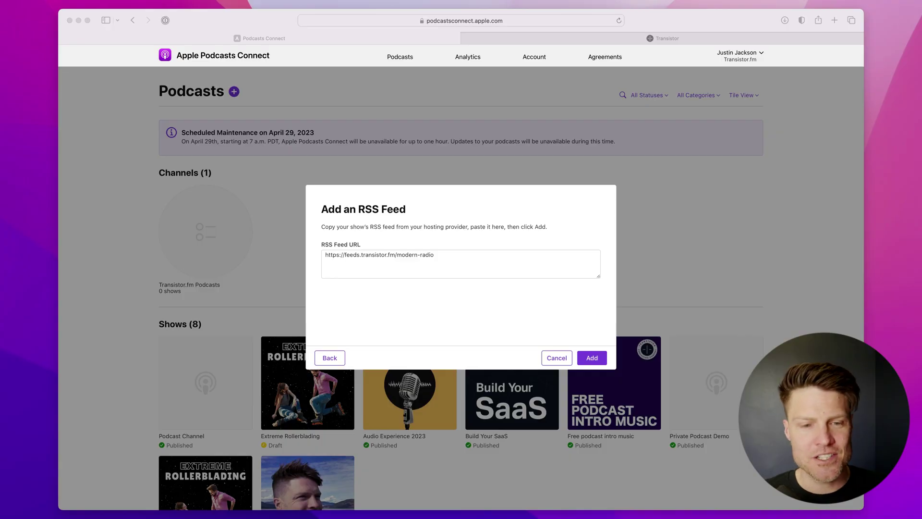
pyautogui.click(701, 212)
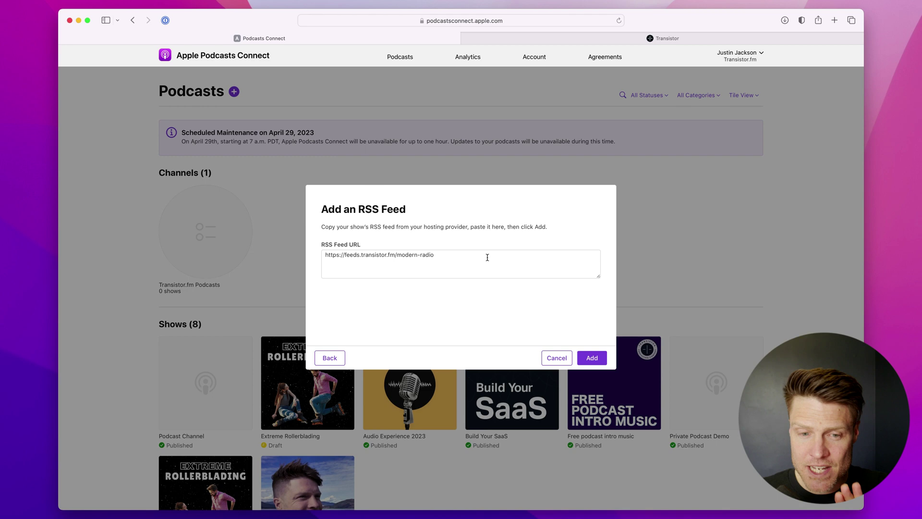
# Copy the Modern Radio feed URL from Transistor's Distribution page to the clipboard
pyautogui.click(677, 39)
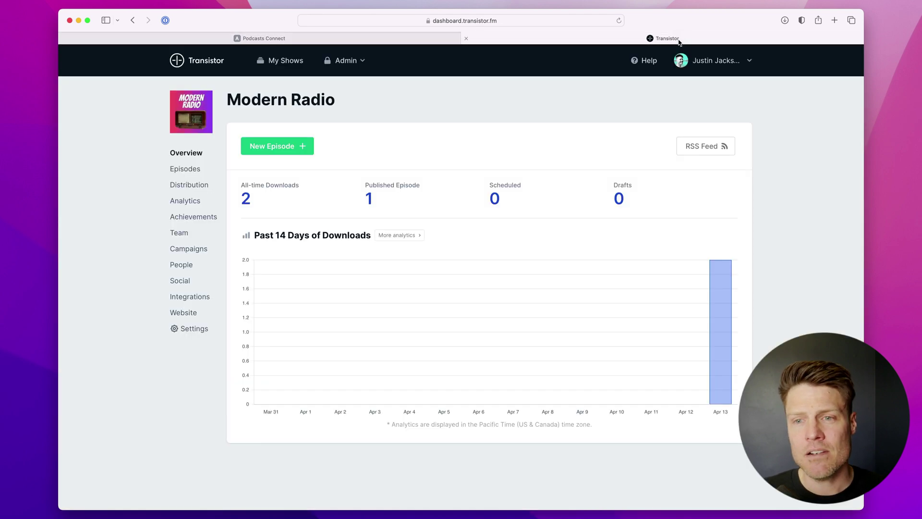
pyautogui.click(713, 149)
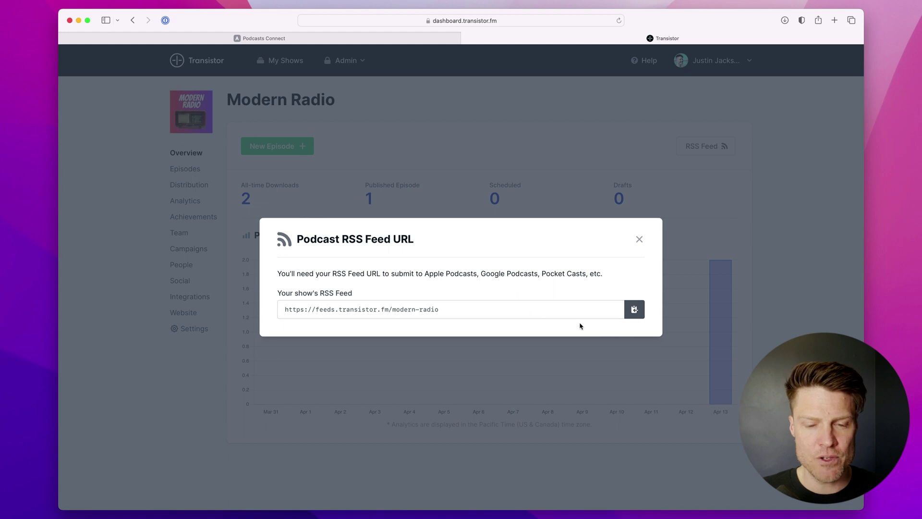
pyautogui.click(457, 147)
pyautogui.click(188, 185)
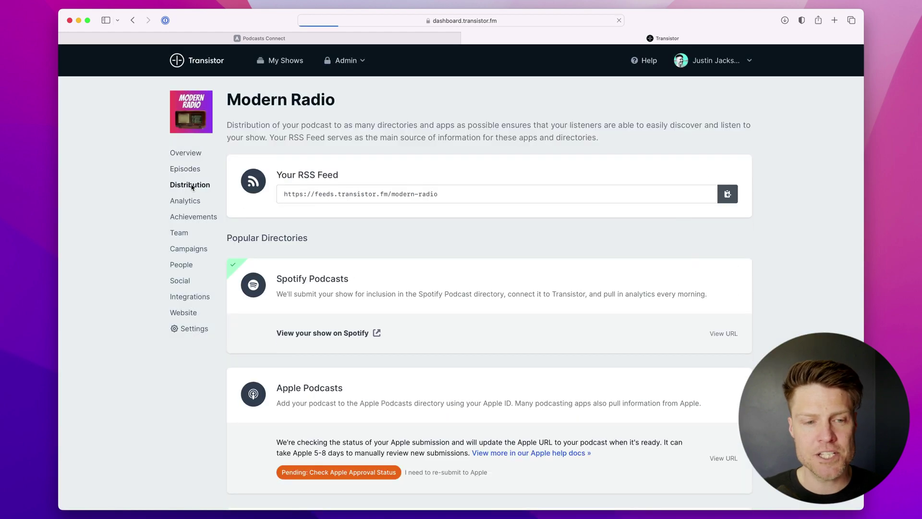
pyautogui.click(728, 193)
# Replace the Add an RSS Feed field with the copied Modern Radio URL and add the show
pyautogui.click(372, 42)
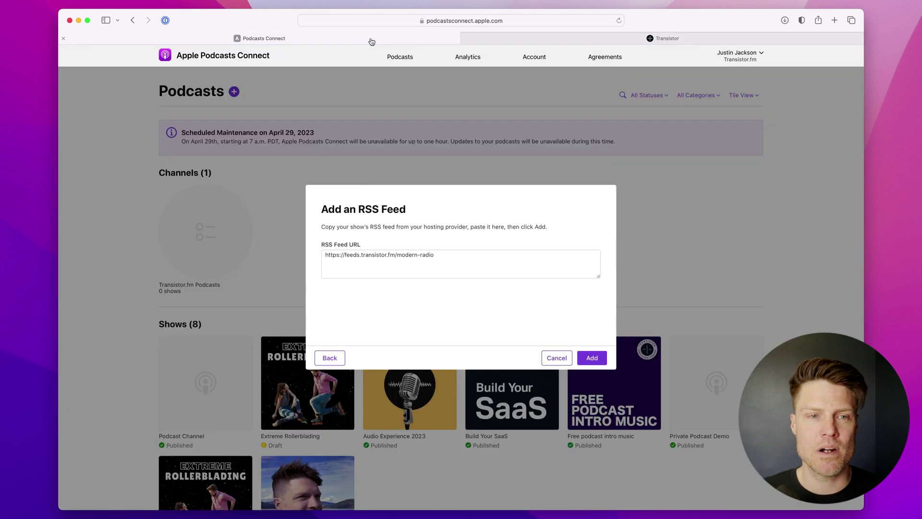
pyautogui.click(496, 269)
pyautogui.press('super+a')
pyautogui.press('super+v')
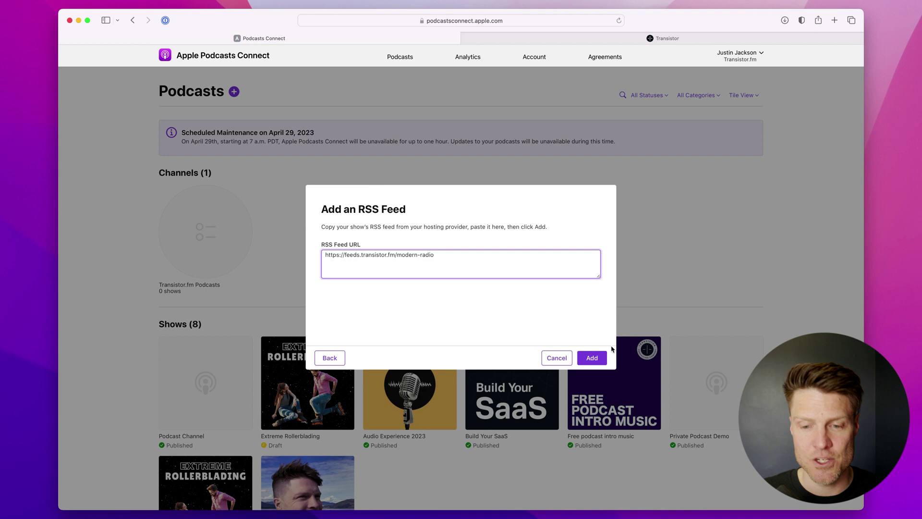
pyautogui.click(603, 359)
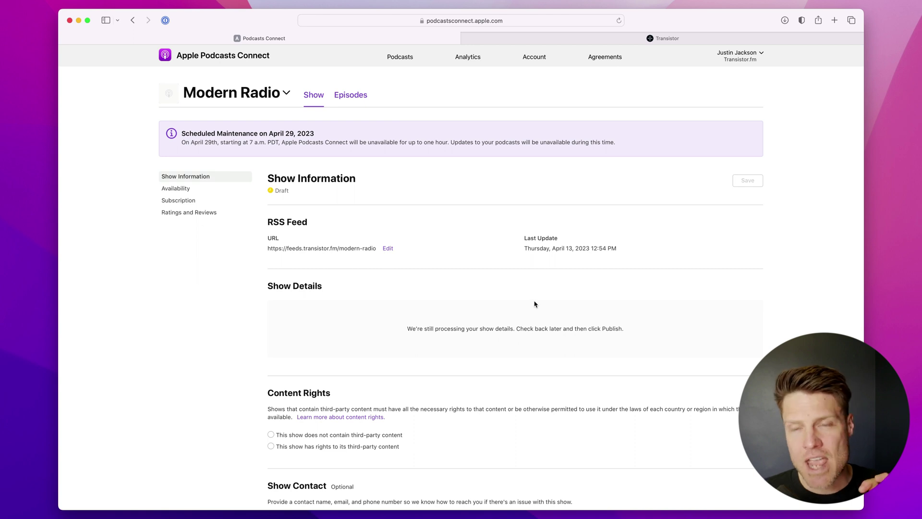
pyautogui.scroll(-1, 547, 336)
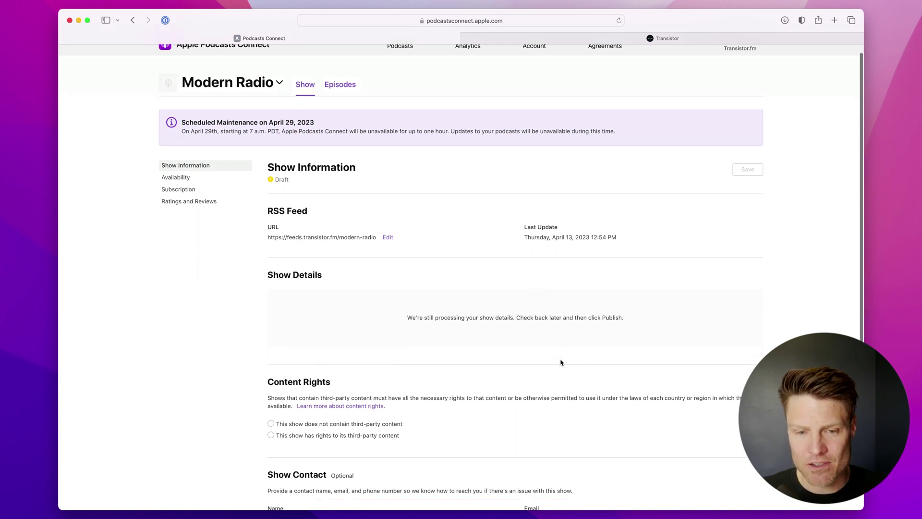
pyautogui.scroll(-2, 560, 362)
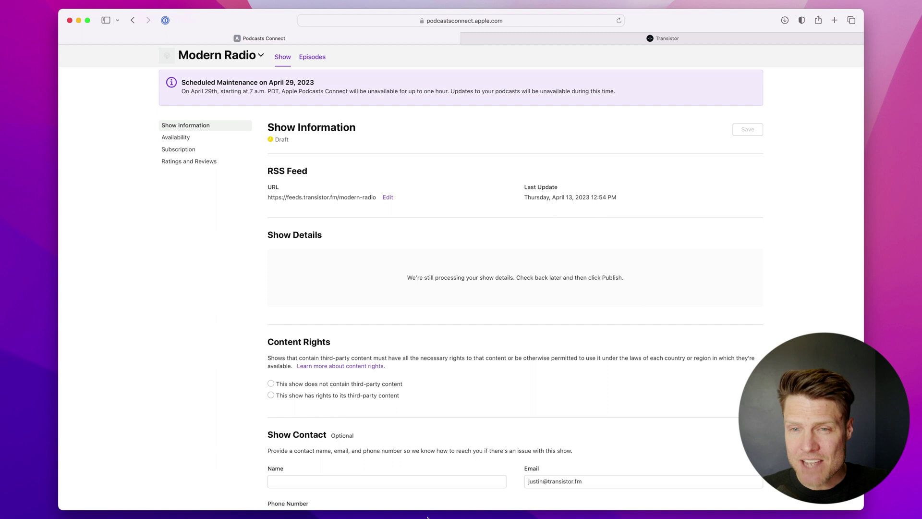
pyautogui.scroll(-1, 432, 485)
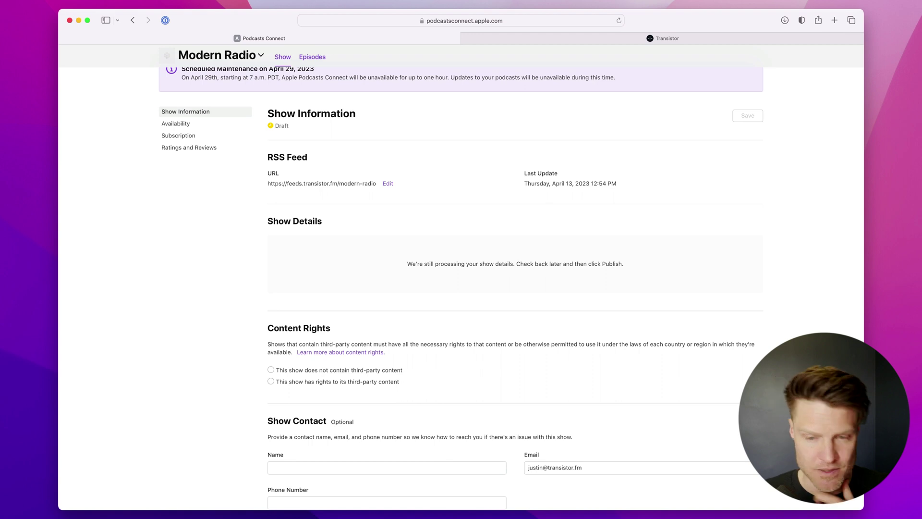
pyautogui.press('super+Tab')
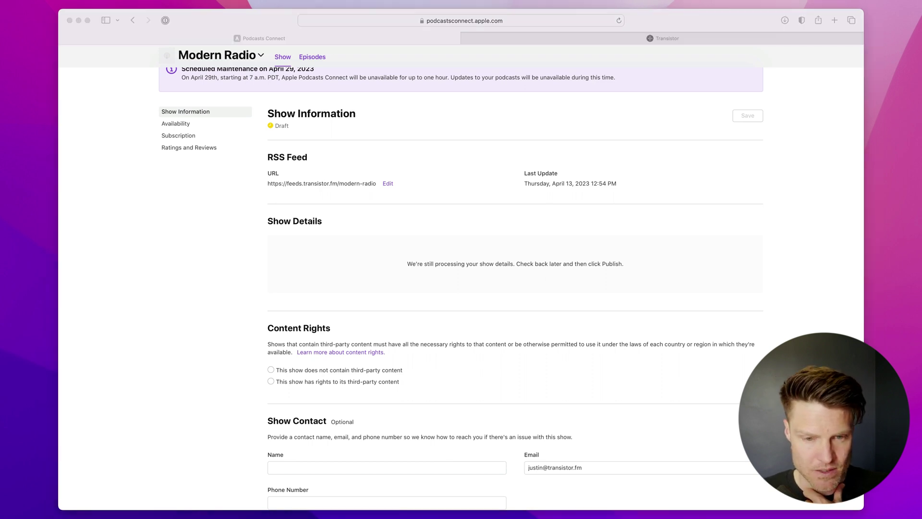
# Reload the processed show details and set Modern Radio's update frequency to Weekly
pyautogui.click(726, 324)
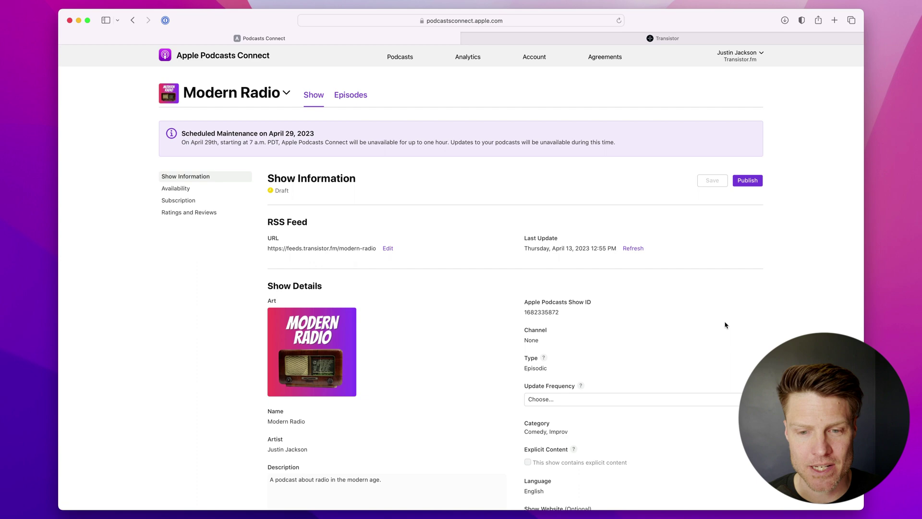
pyautogui.scroll(-2, 573, 324)
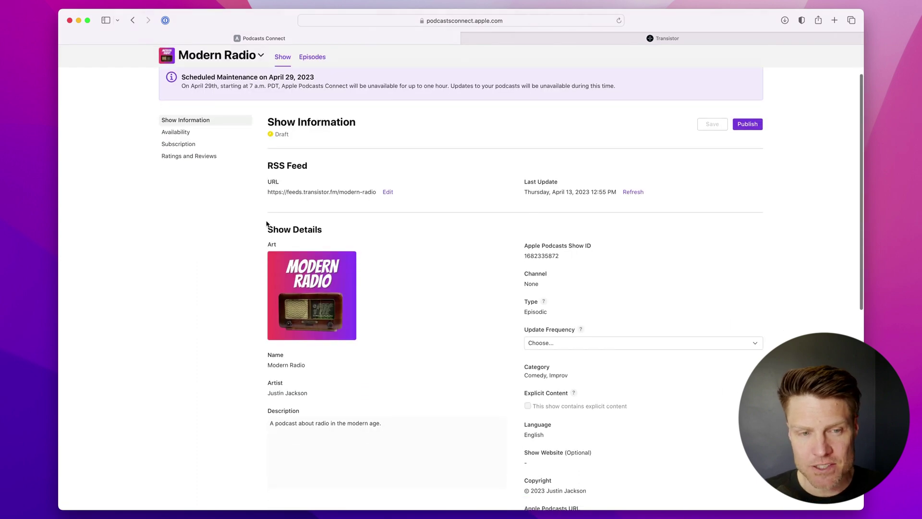
pyautogui.scroll(-2, 266, 225)
pyautogui.scroll(-3, 692, 269)
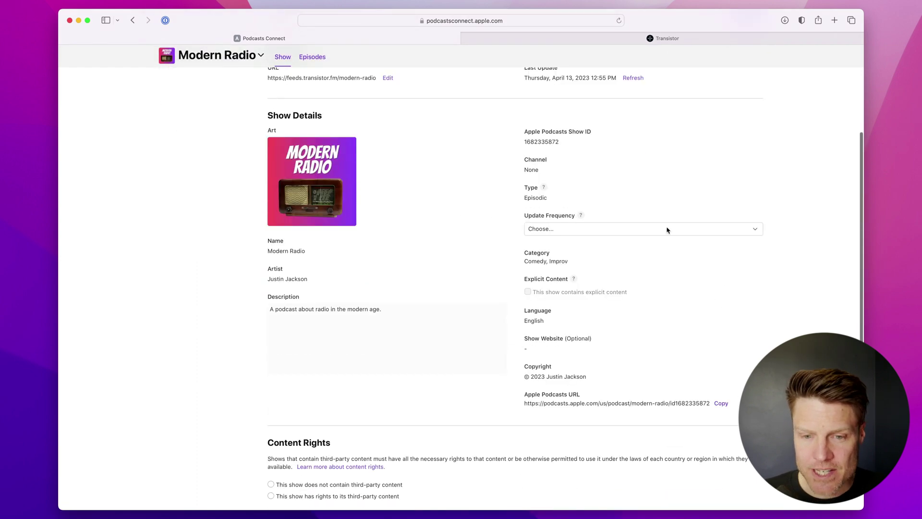
pyautogui.click(669, 230)
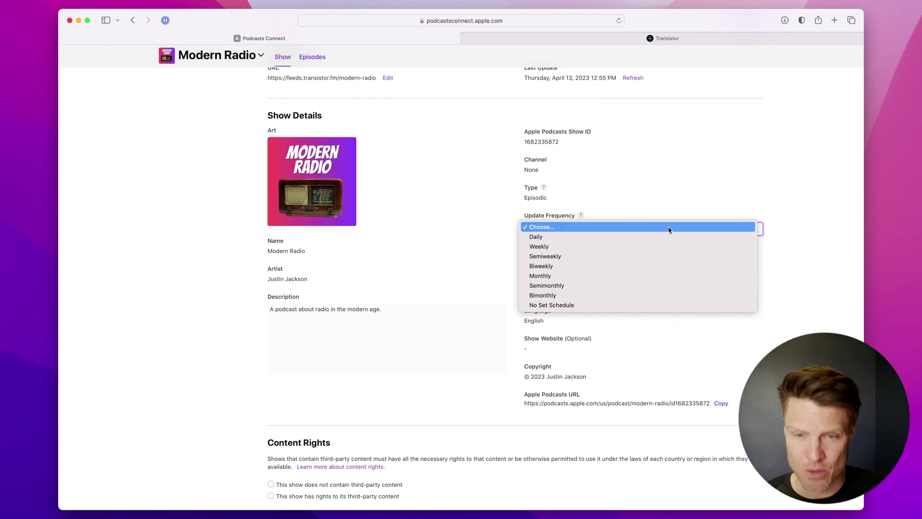
pyautogui.click(653, 247)
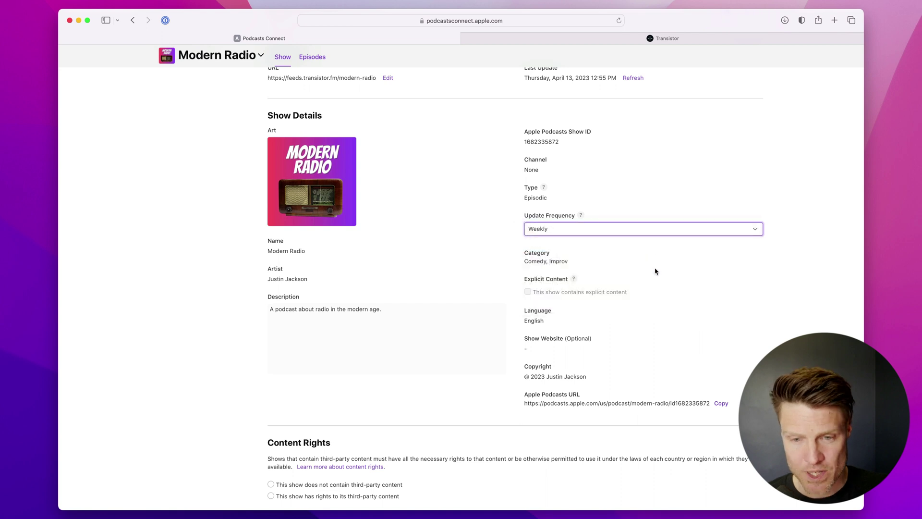
# Declare that the show does not contain third-party content
pyautogui.scroll(-5, 679, 309)
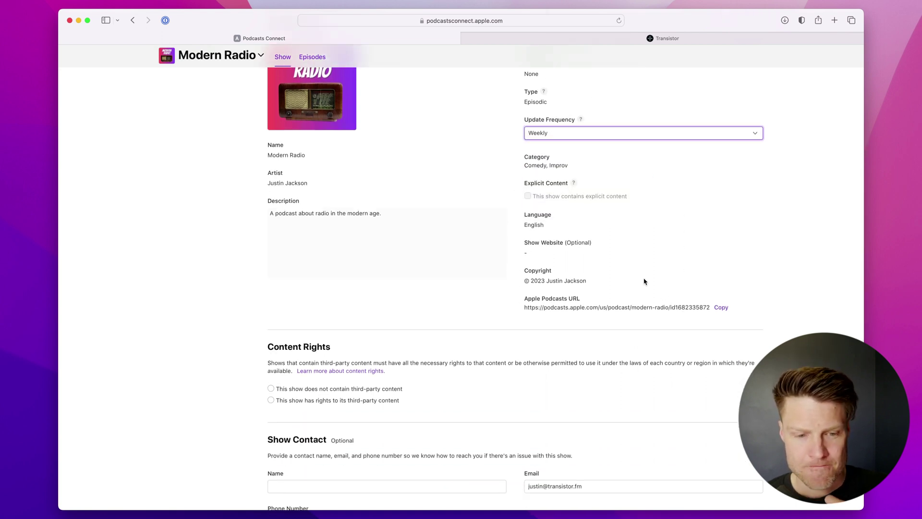
pyautogui.scroll(-5, 464, 304)
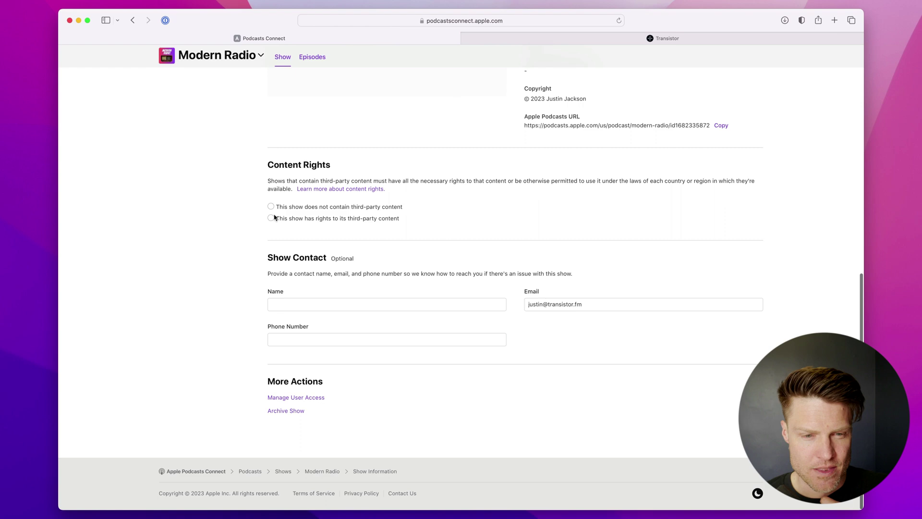
pyautogui.click(271, 209)
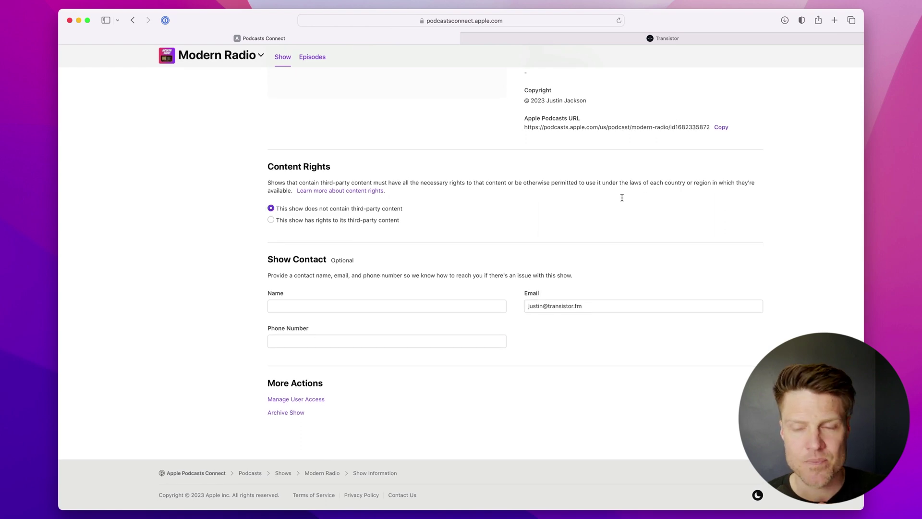
pyautogui.scroll(10, 622, 197)
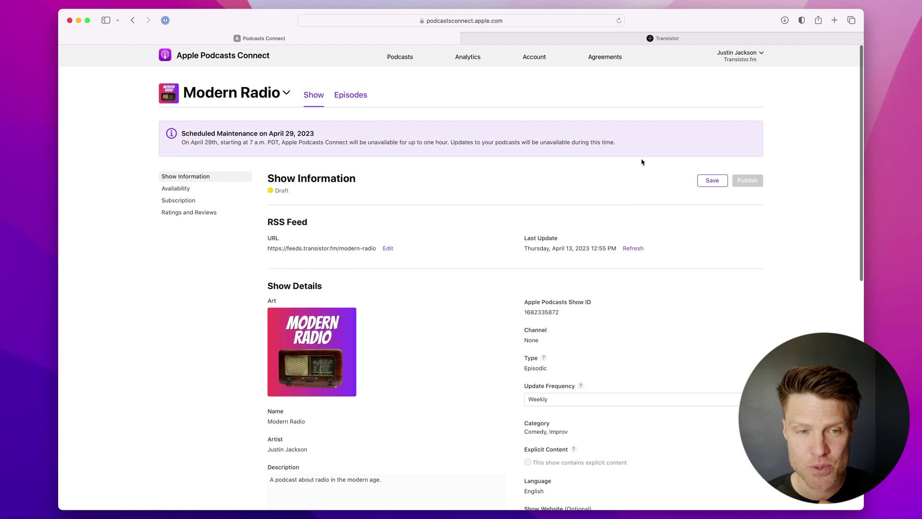
# Save Modern Radio's show details and publish it from Show Information
pyautogui.click(713, 180)
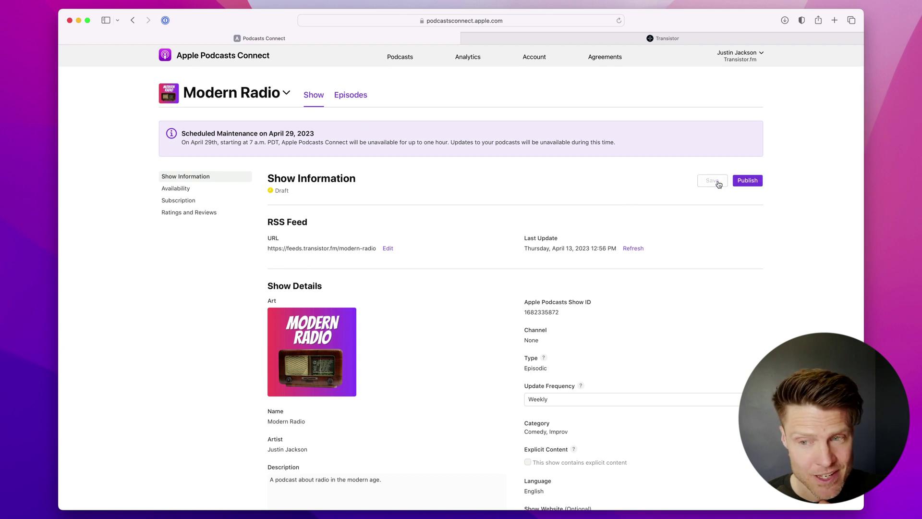
pyautogui.click(747, 181)
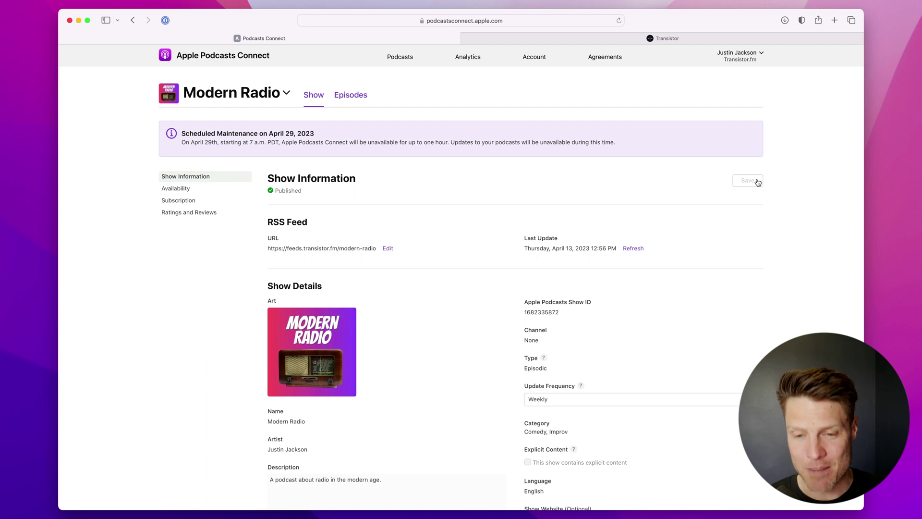
# Check Transistor's Apple Podcasts card showing approval pending, then return to the Podcasts Connect show page
pyautogui.click(662, 39)
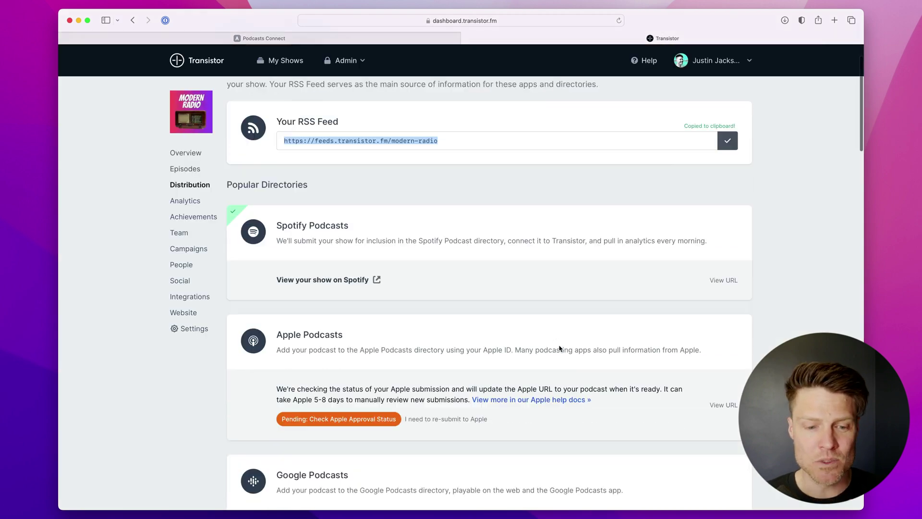
pyautogui.scroll(-3, 560, 348)
pyautogui.scroll(-2, 524, 251)
pyautogui.scroll(-2, 480, 292)
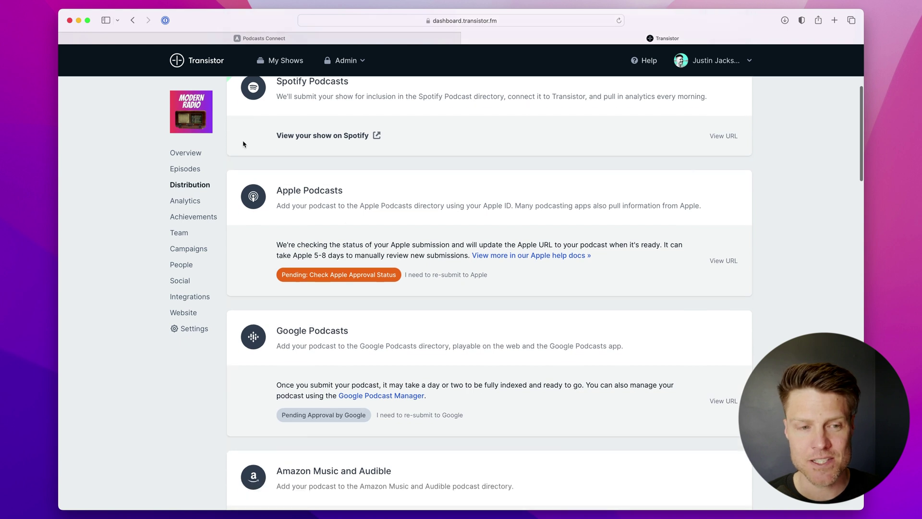
pyautogui.scroll(-1, 350, 305)
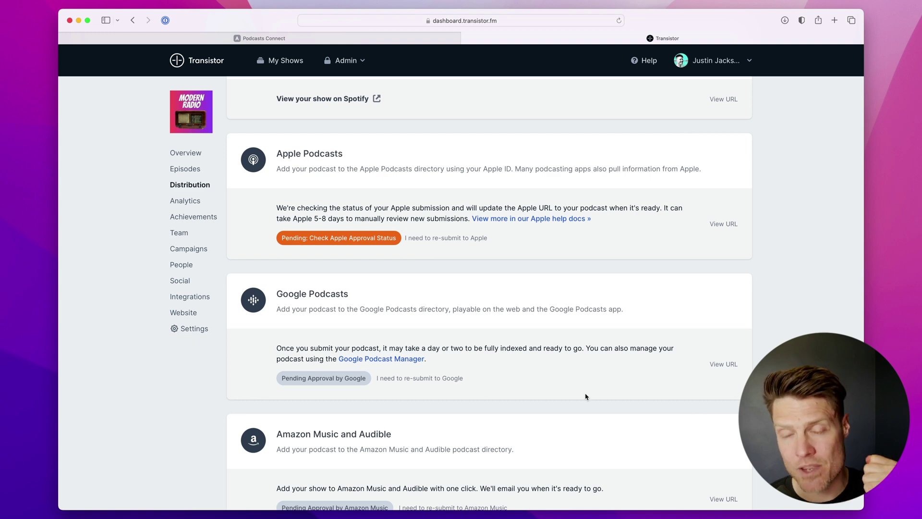
pyautogui.click(441, 39)
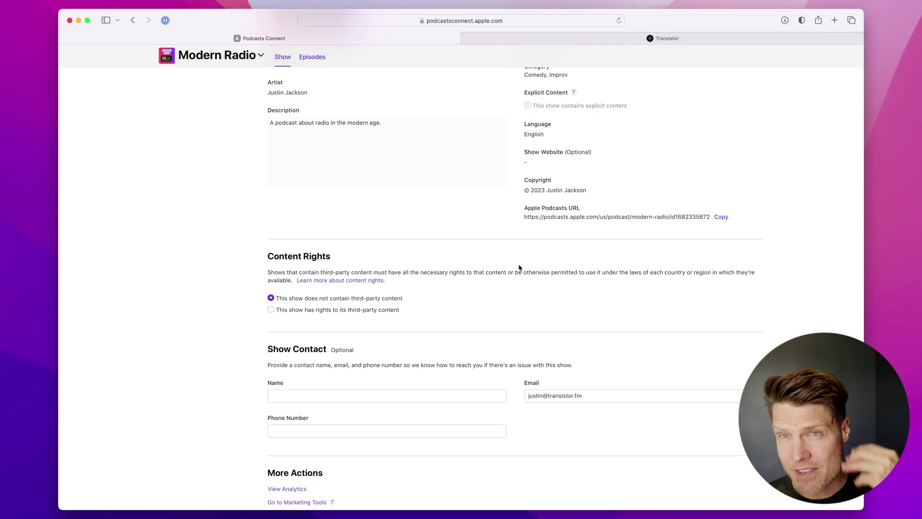
# Open Modern Radio's copied Apple Podcasts URL in the Podcasts app, then go back to Transistor
pyautogui.scroll(1, 540, 243)
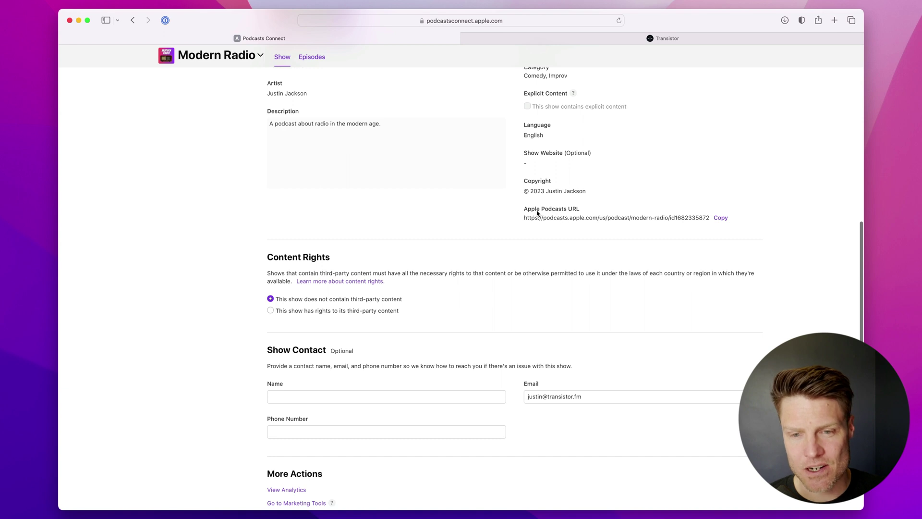
pyautogui.click(721, 218)
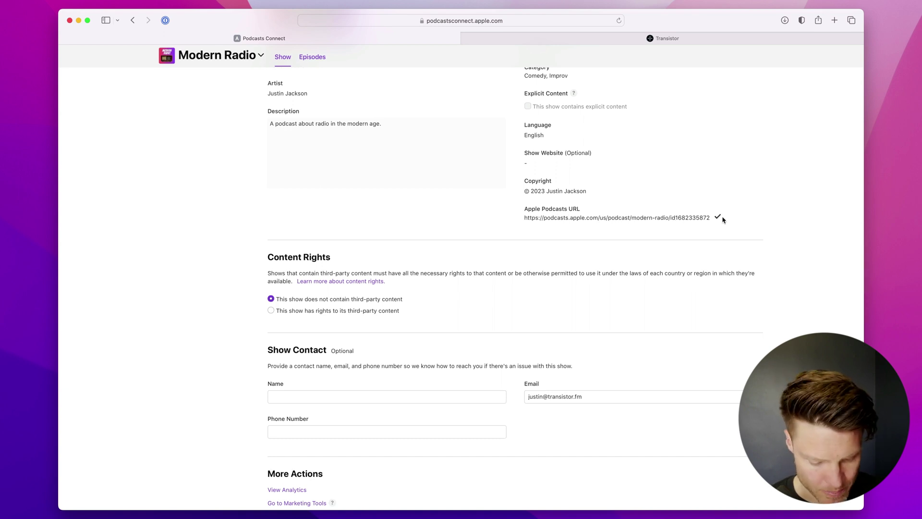
pyautogui.press('super+t')
pyautogui.press('super+v')
pyautogui.press('Return')
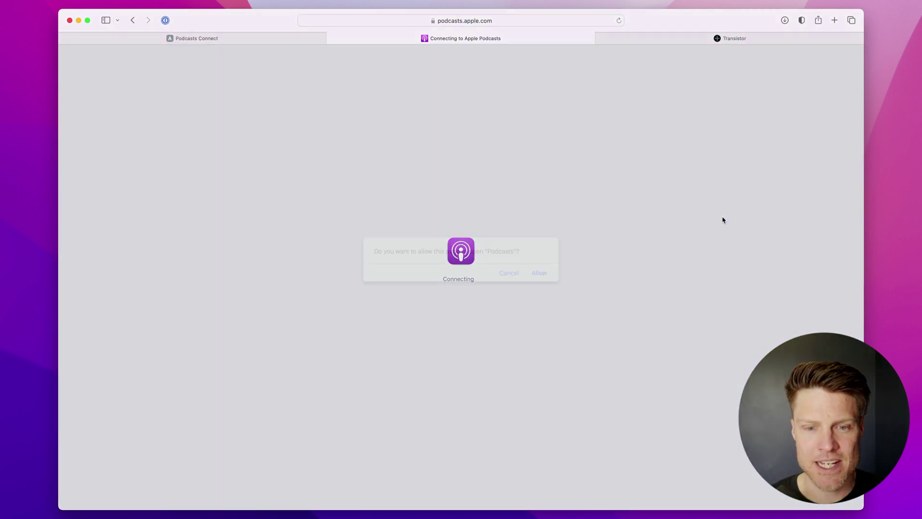
pyautogui.press('Return')
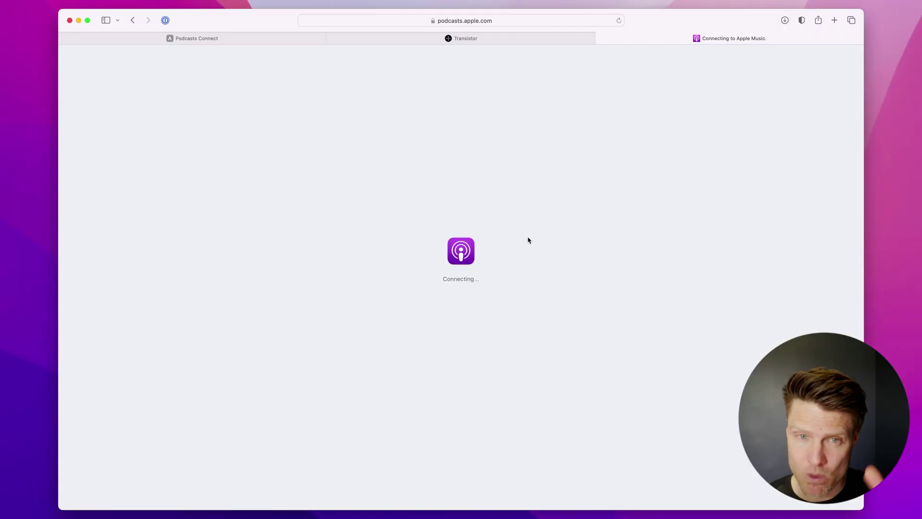
pyautogui.hotkey('ctrl', 'shift', 'Tab')
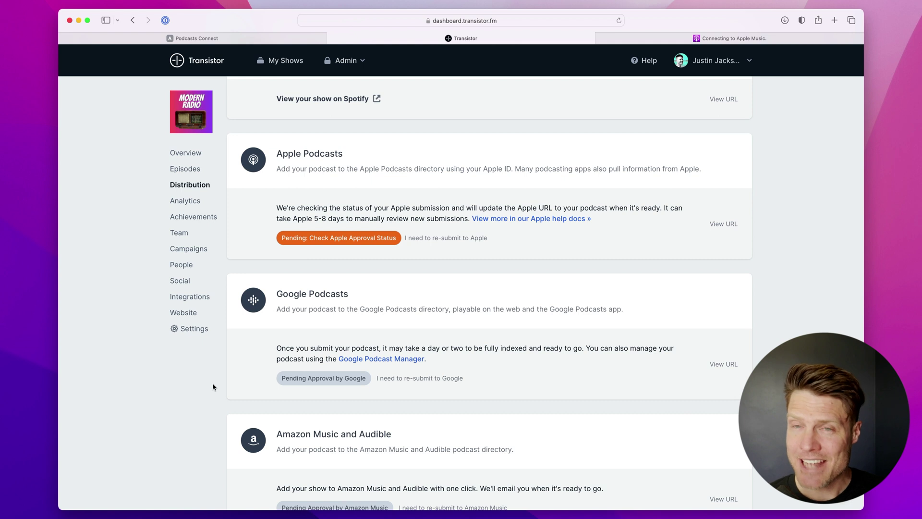